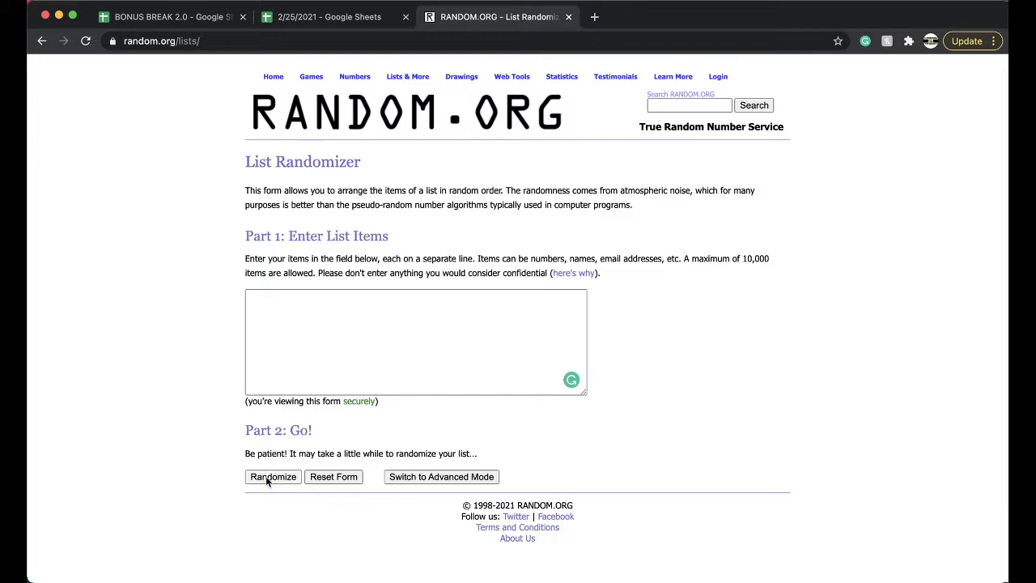
# Step: Randomize the list of numbers five times in the List Randomizer
pyautogui.scroll(-10, 267, 486)
pyautogui.scroll(-3, 263, 510)
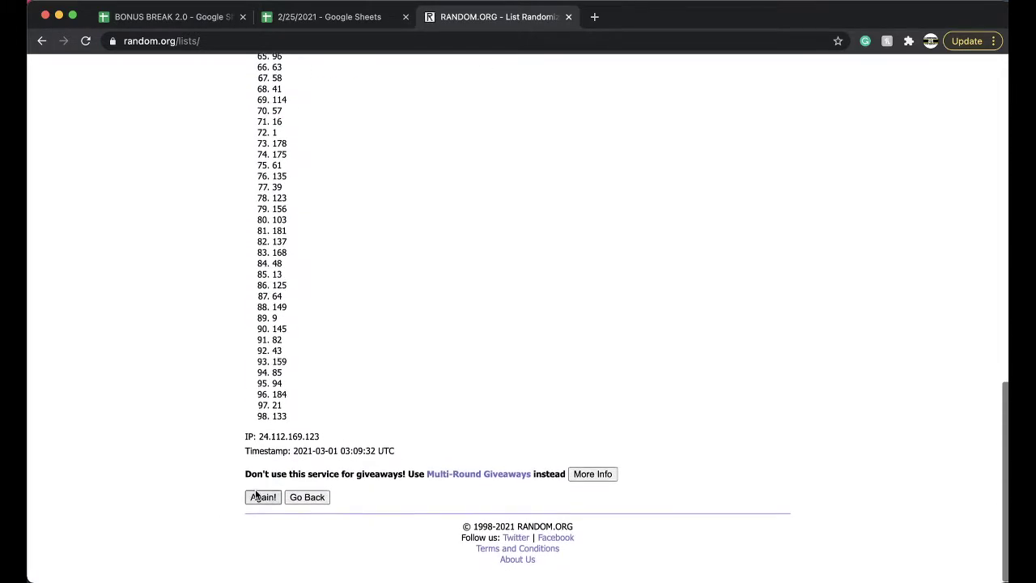
pyautogui.click(259, 496)
pyautogui.click(256, 497)
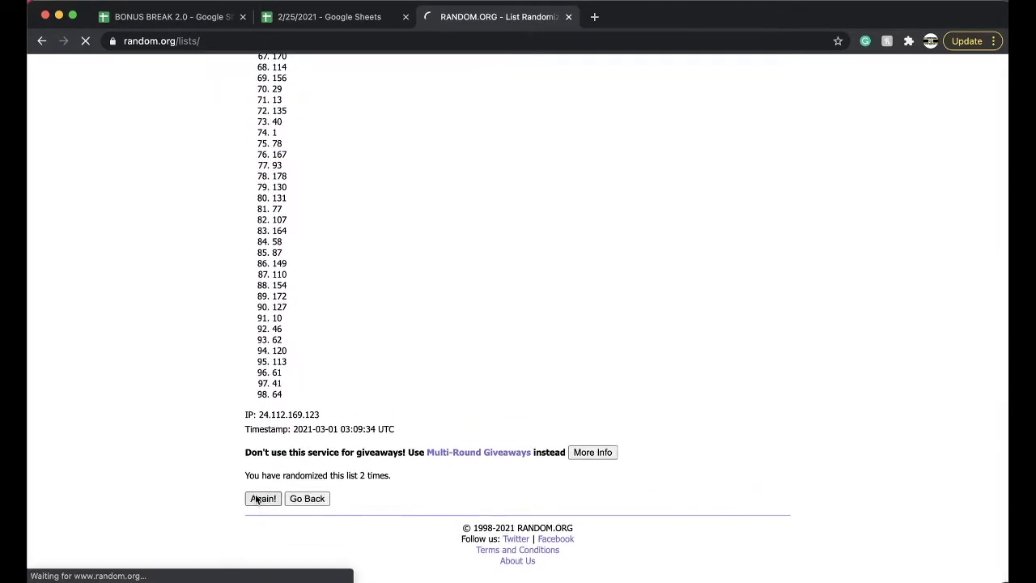
pyautogui.click(256, 498)
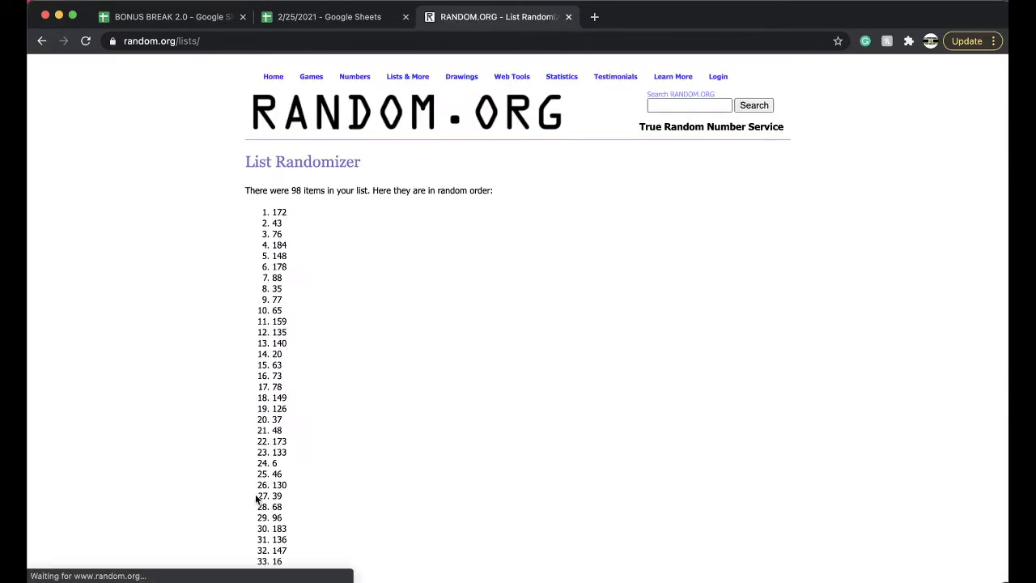
pyautogui.click(259, 495)
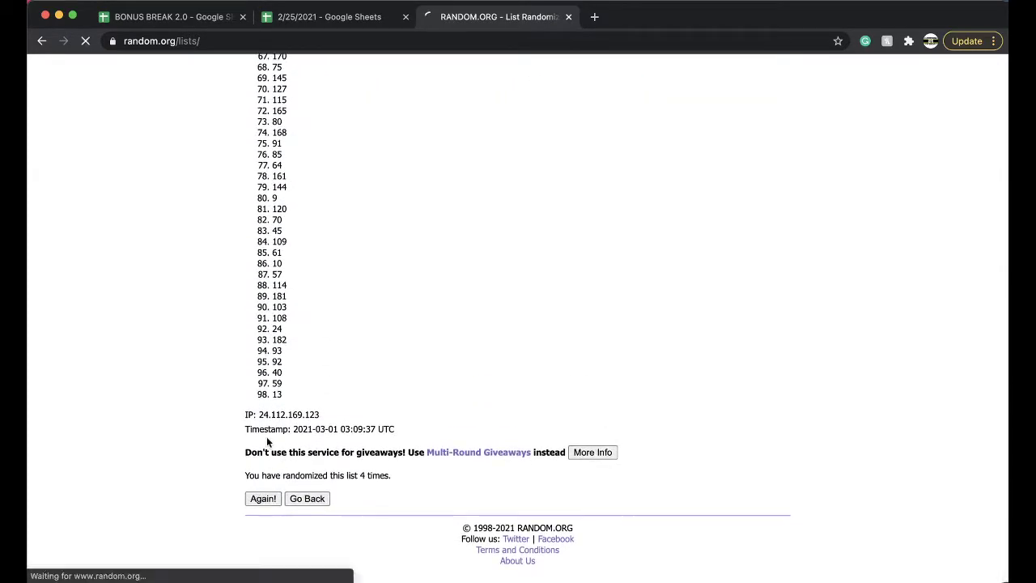
# Step: Switch to the 2/25/2021 spreadsheet and fill cell E5, containing 13, with green on the #88 PREM PACK FB sheet
pyautogui.click(370, 24)
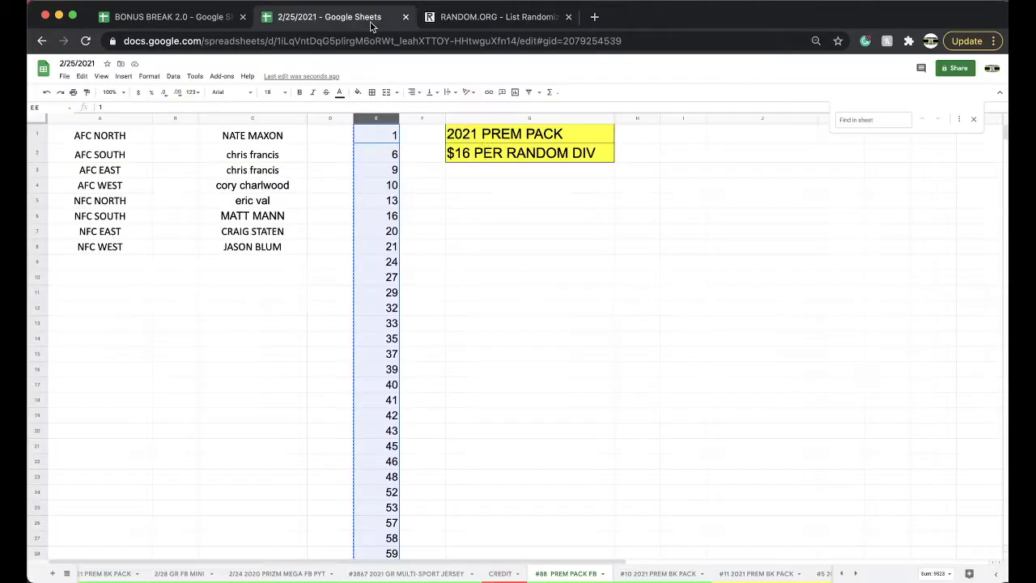
pyautogui.click(384, 202)
pyautogui.click(358, 92)
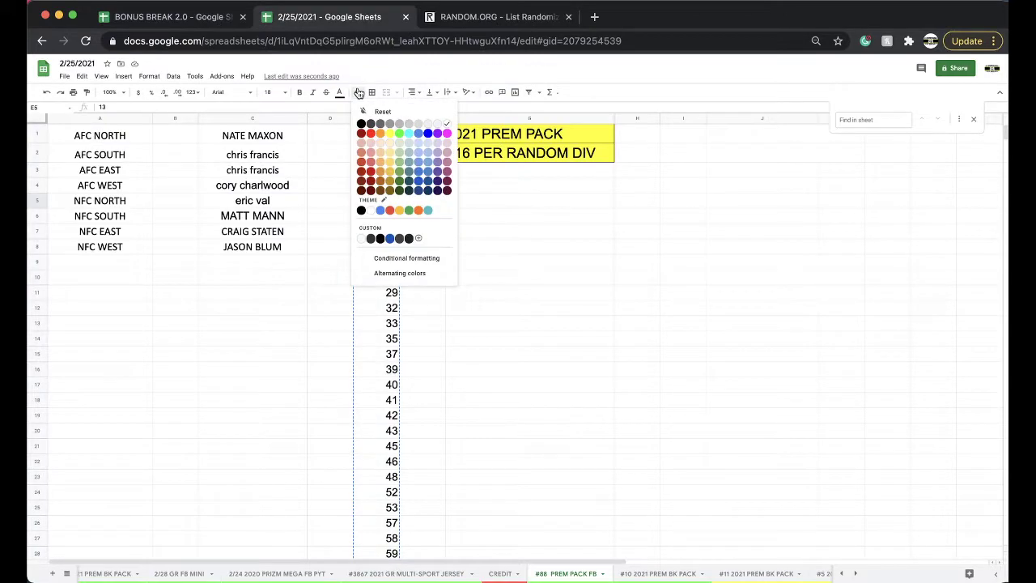
pyautogui.click(399, 133)
pyautogui.hscroll(5, 570, 575)
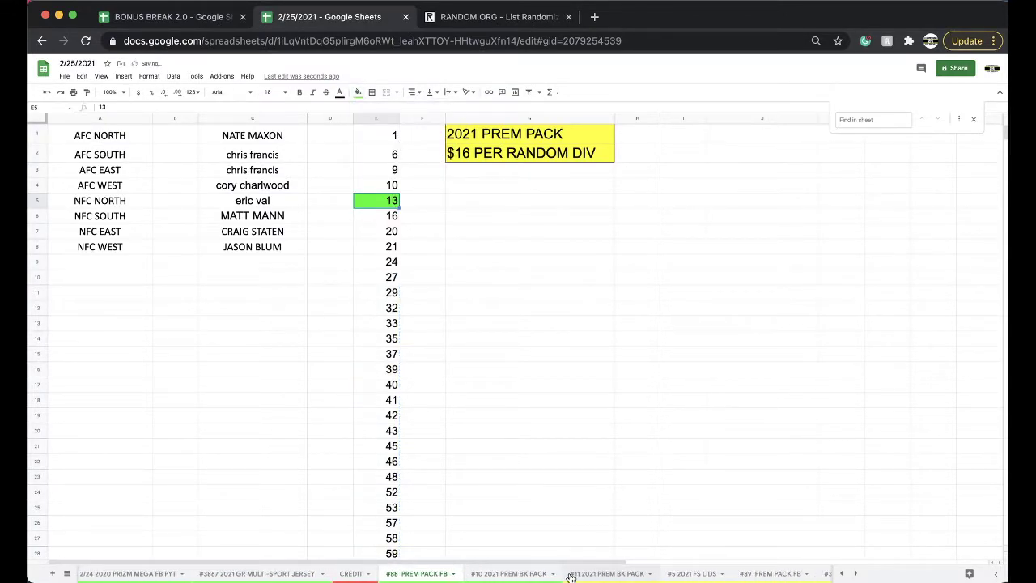
# Step: Copy the number list in column E to column E of the #89 PREM PACK FB sheet, starting at E1
pyautogui.click(372, 119)
pyautogui.click(640, 574)
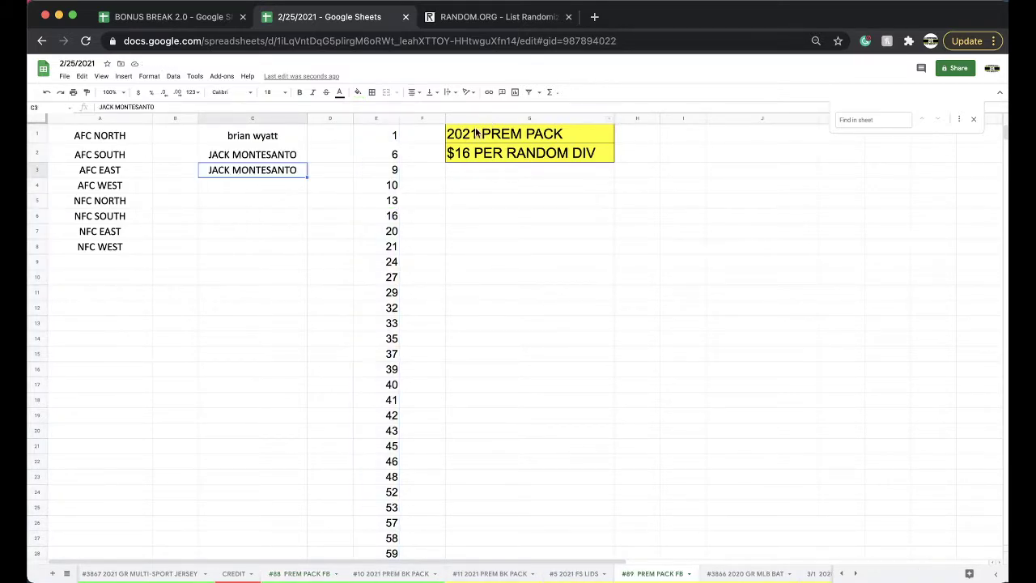
pyautogui.click(382, 138)
pyautogui.press('cmd+v')
pyautogui.scroll(-5, 382, 220)
pyautogui.scroll(10, 383, 220)
# Step: Remove 13 from column E of the #89 sheet by moving the numbers in E6:E98 up to start at E5
pyautogui.moveTo(383, 177); pyautogui.dragTo(382, 238)
pyautogui.moveTo(370, 383)
pyautogui.mouseDown()
pyautogui.moveTo(395, 581)
pyautogui.moveTo(377, 381)
pyautogui.mouseUp()
pyautogui.scroll(2, 378, 362)
pyautogui.scroll(20, 377, 356)
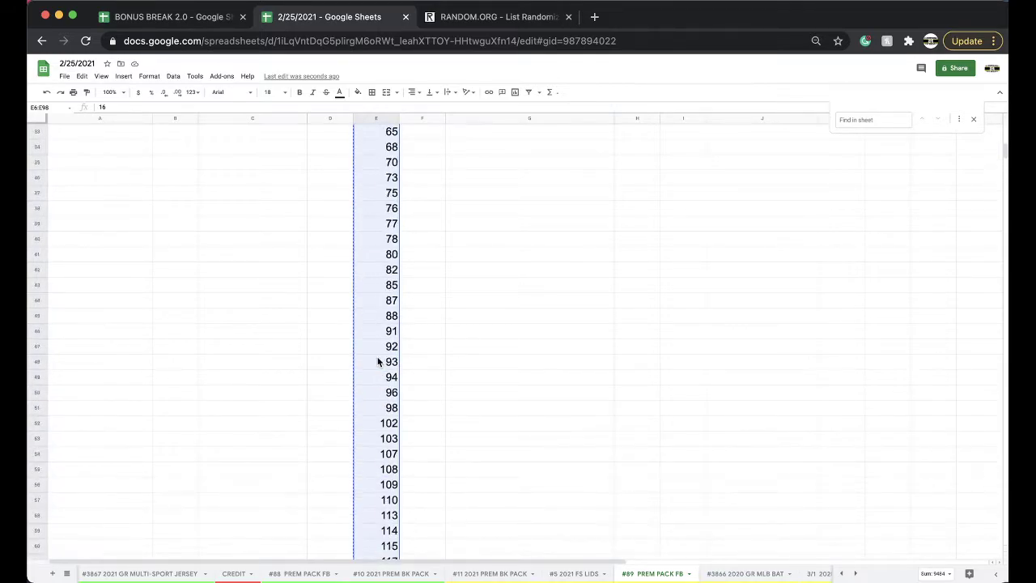
pyautogui.press('Delete')
pyautogui.click(376, 200)
pyautogui.hotkey('ctrl', 'v')
# Step: Copy the participant names in C1:C8 of the #88 PREM PACK FB sheet into a blank RANDOM.ORG List Randomizer form
pyautogui.hscroll(-1, 485, 573)
pyautogui.click(343, 574)
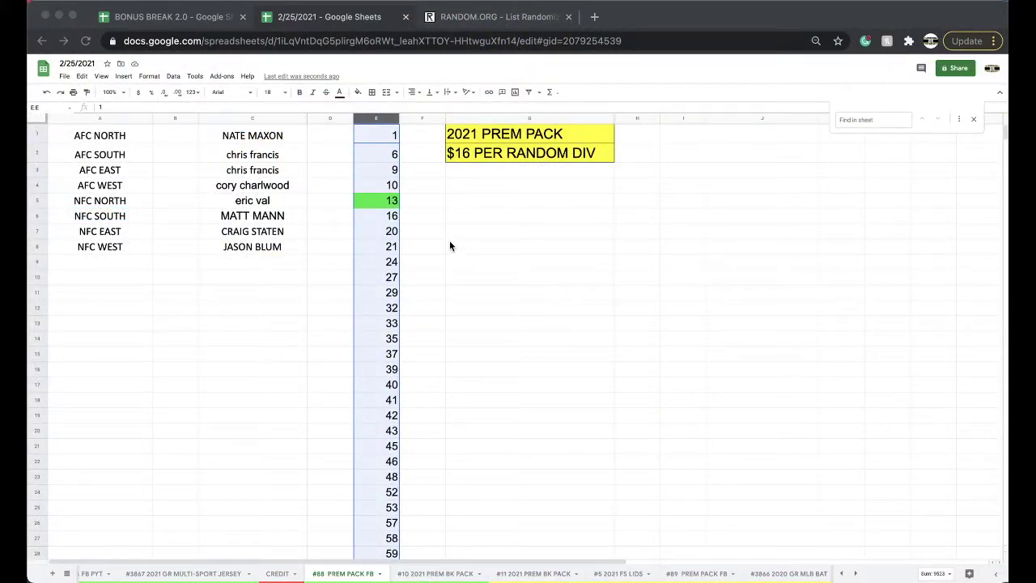
pyautogui.moveTo(262, 137); pyautogui.dragTo(265, 251)
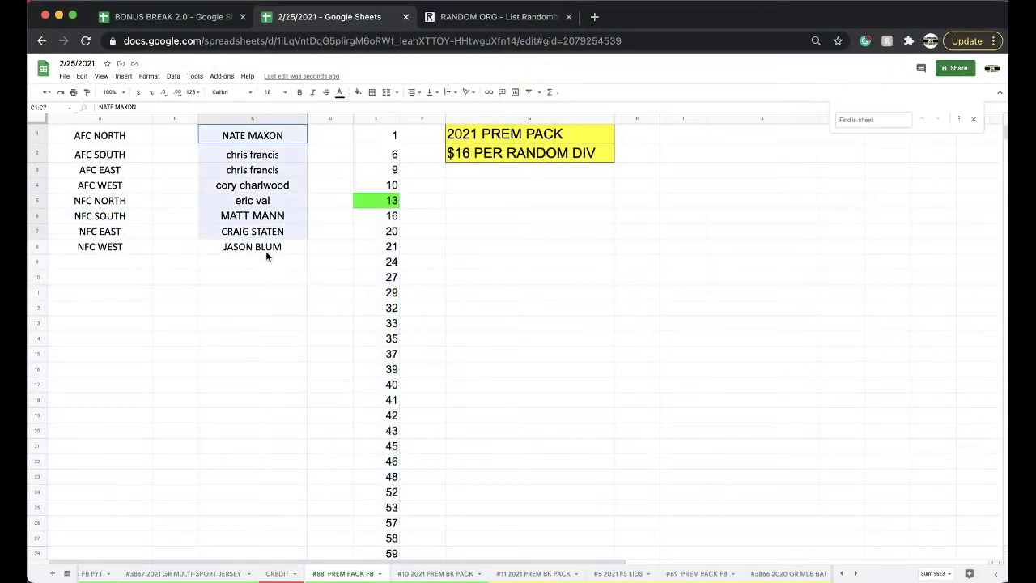
pyautogui.press('super+c')
pyautogui.click(476, 18)
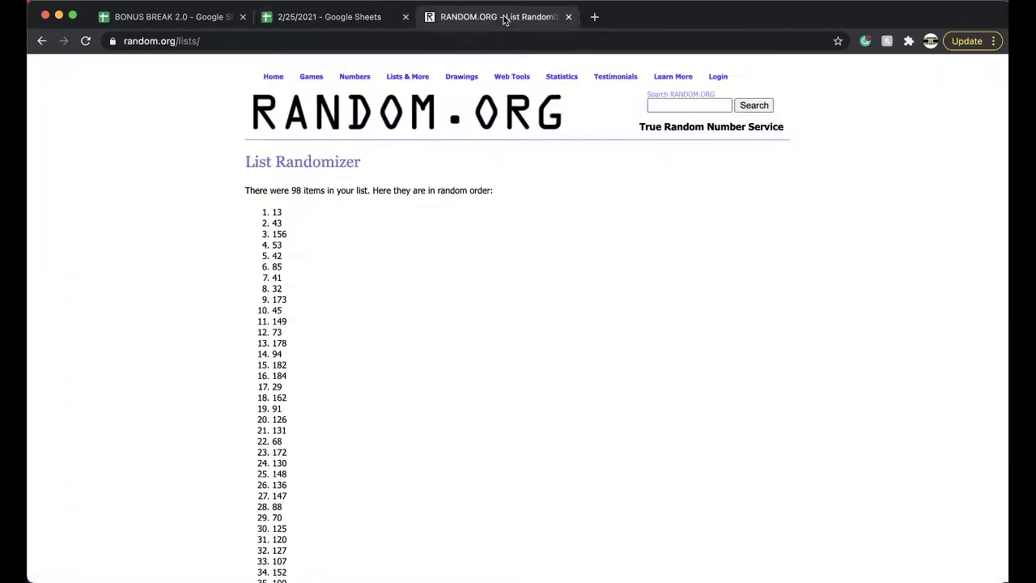
pyautogui.press('Return')
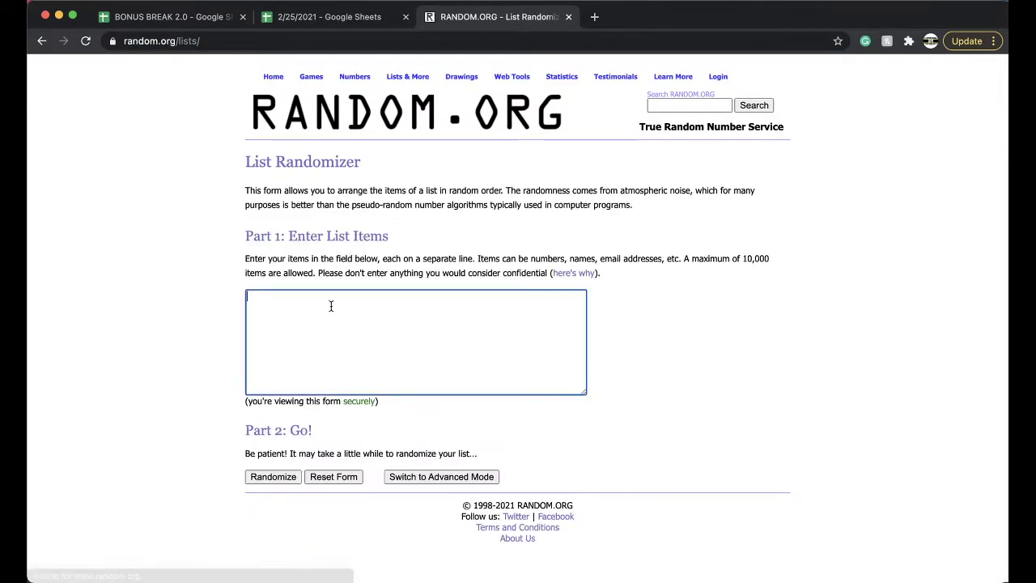
pyautogui.press('super+v')
# Step: Randomize the list of eight participant names five times
pyautogui.click(273, 476)
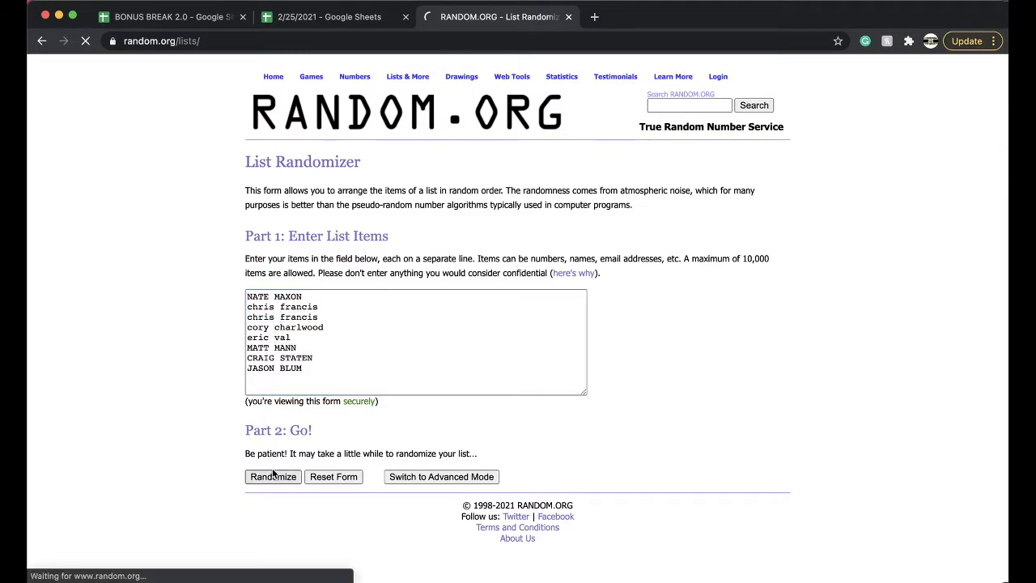
pyautogui.click(260, 369)
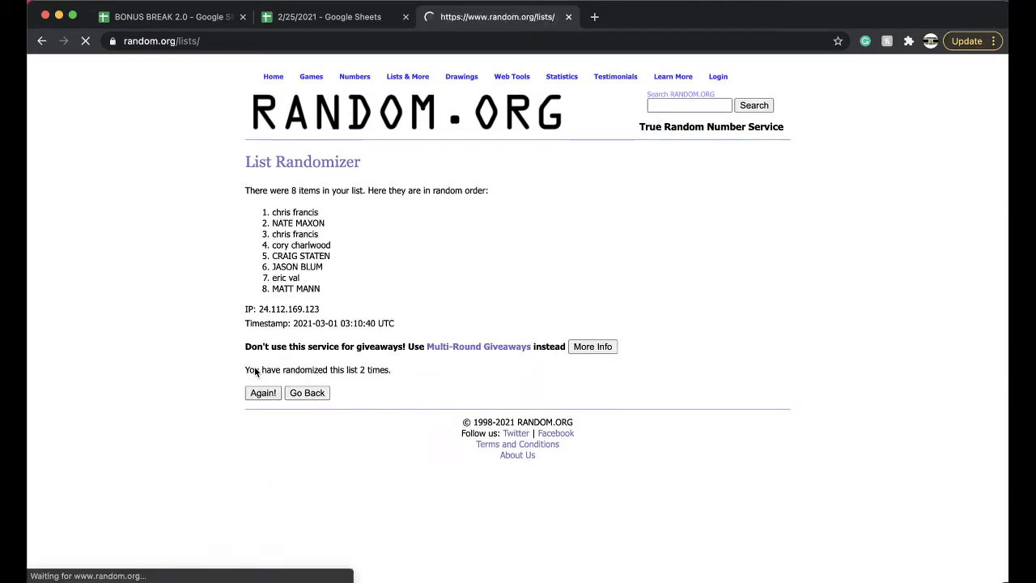
pyautogui.click(260, 394)
pyautogui.click(259, 396)
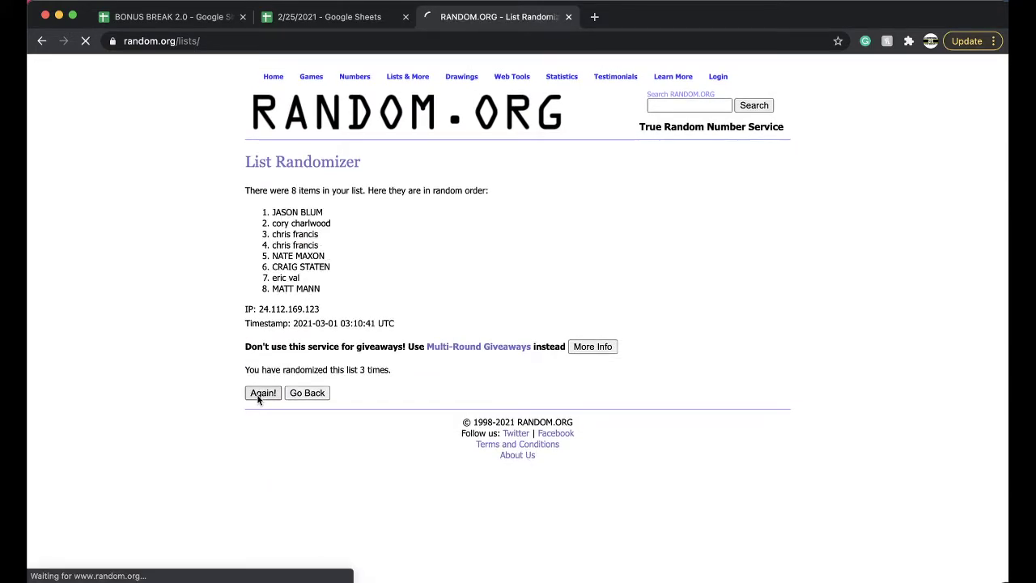
pyautogui.click(259, 397)
# Step: Copy the randomized names into column B of the #88 PREM PACK FB sheet, starting at B1
pyautogui.moveTo(272, 214); pyautogui.dragTo(340, 305)
pyautogui.click(351, 23)
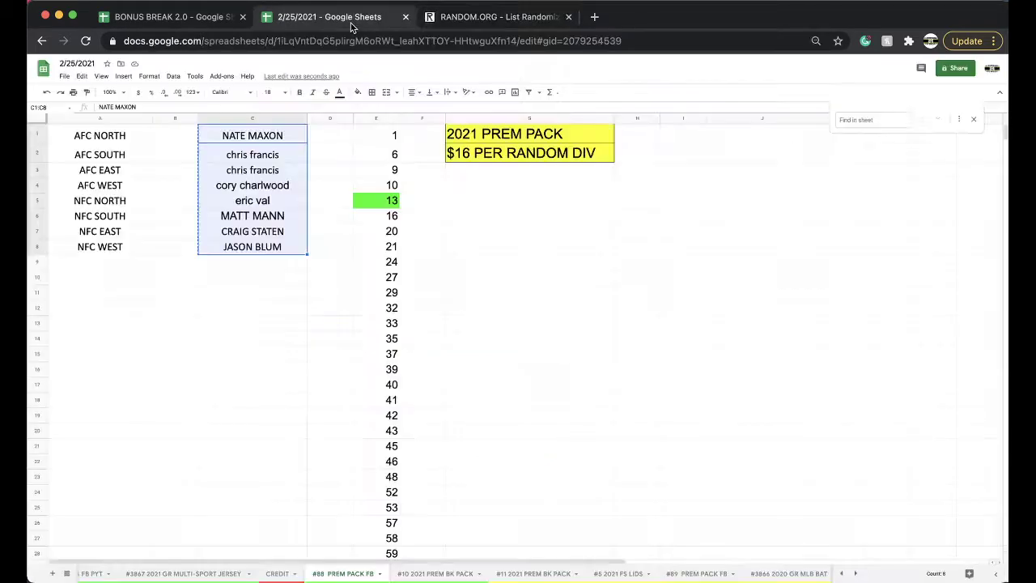
pyautogui.click(173, 136)
pyautogui.press('super+v')
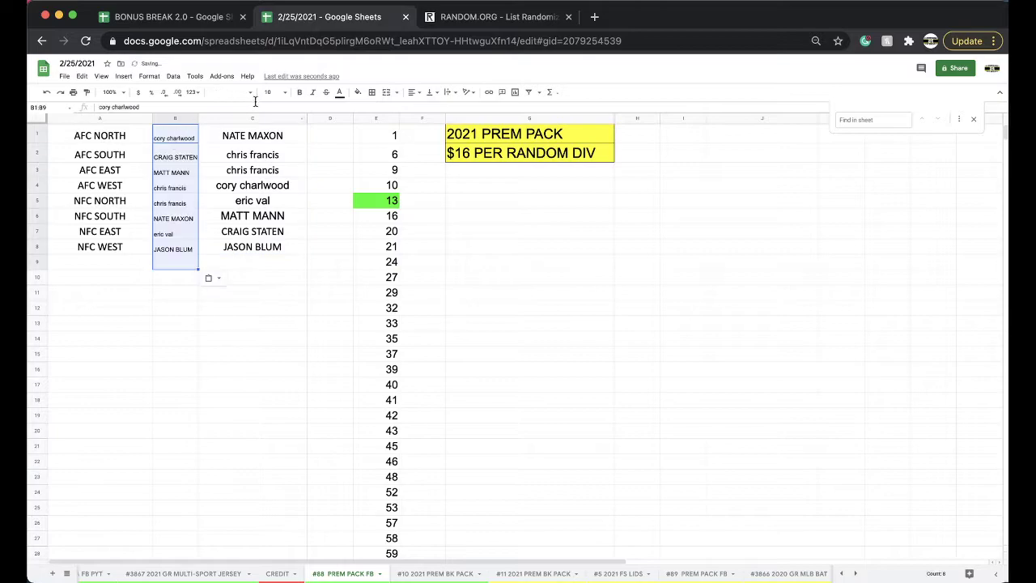
# Step: Set the pasted names in column B to font size 18 and fit the column width to its contents
pyautogui.click(270, 93)
pyautogui.click(269, 225)
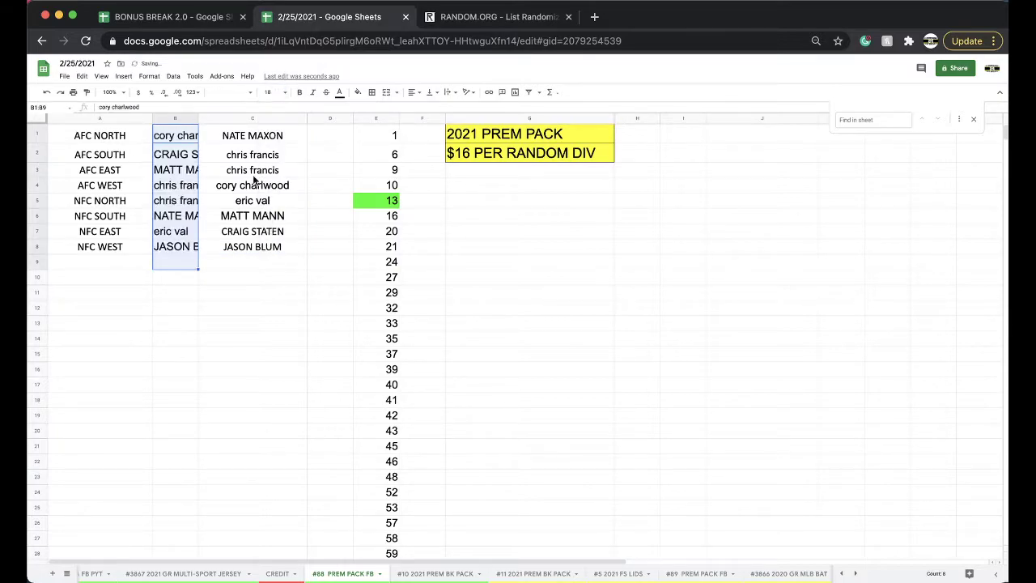
pyautogui.doubleClick(197, 115)
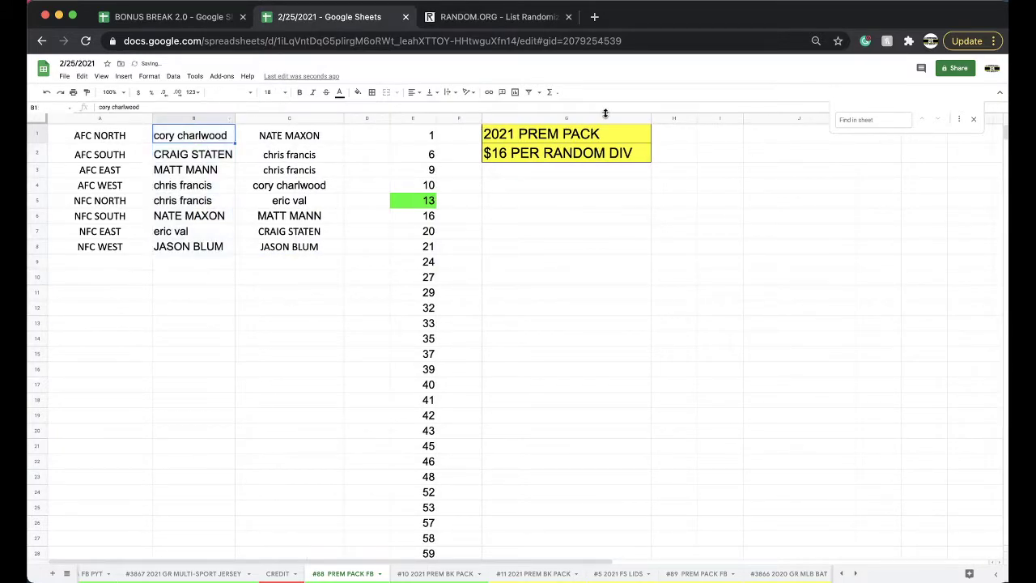
# Step: Go through the names assigned to each division in column B, from AFC NORTH down to NFC EAST
pyautogui.press('Down')
pyautogui.press('Down')
pyautogui.press('Down')
pyautogui.press('Down')
pyautogui.press('Down')
pyautogui.press('Down')
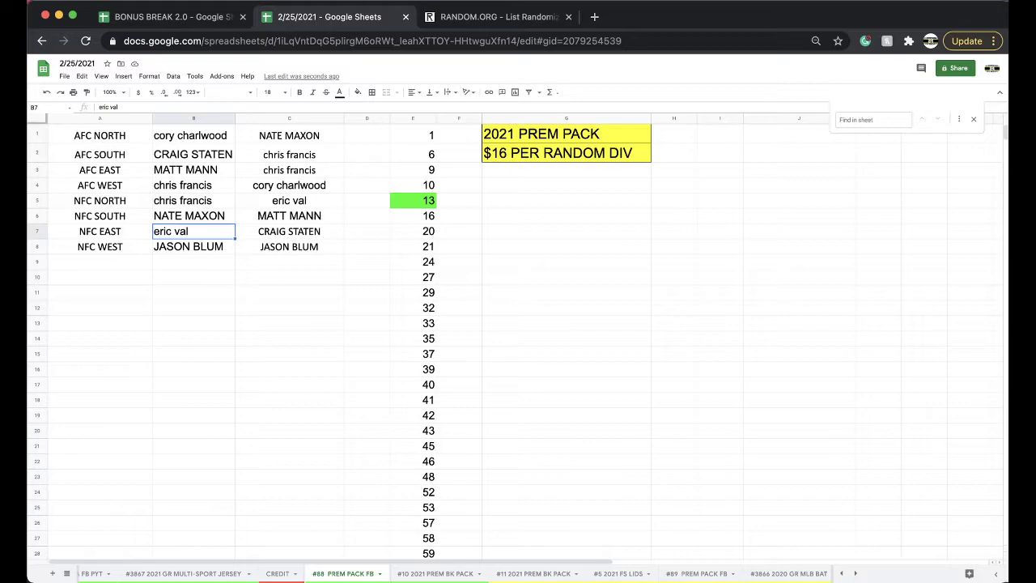
# Step: Look over the #11 2021 PREM BK PACK, #5 2021 FS LIDS and #89 PREM PACK FB sheets, ending back on #88 PREM PACK FB
pyautogui.click(520, 574)
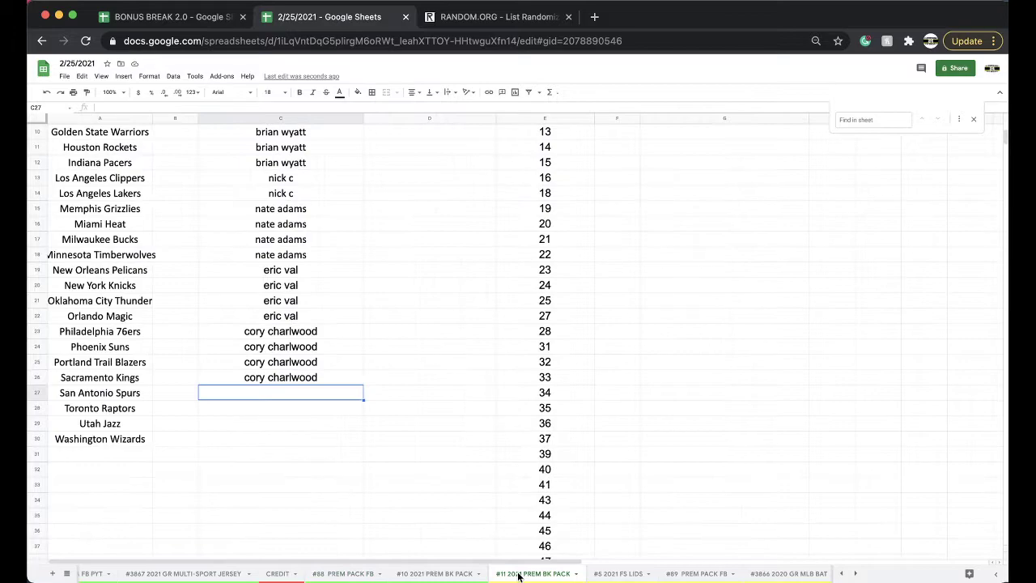
pyautogui.click(550, 574)
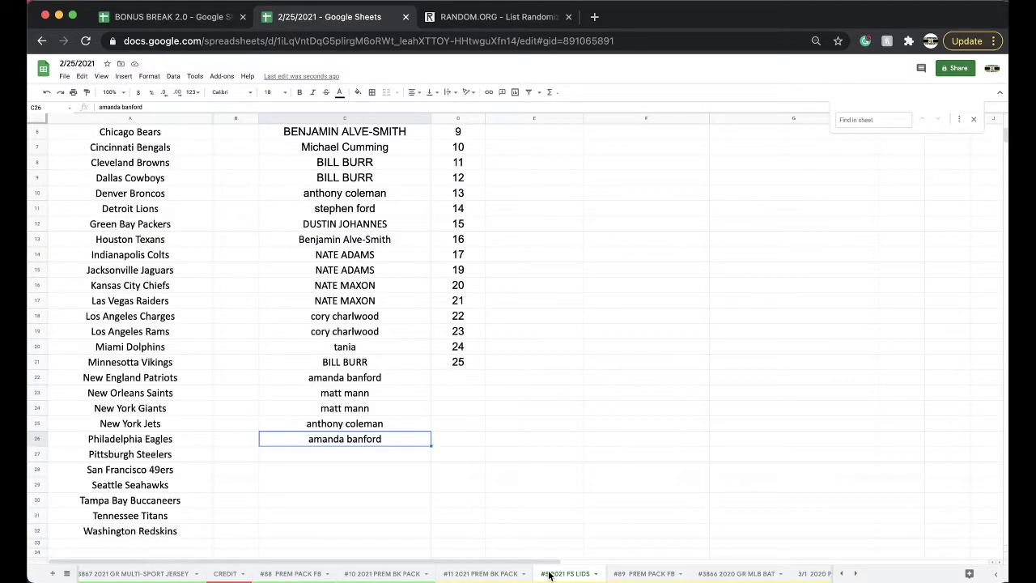
pyautogui.click(632, 576)
pyautogui.click(309, 573)
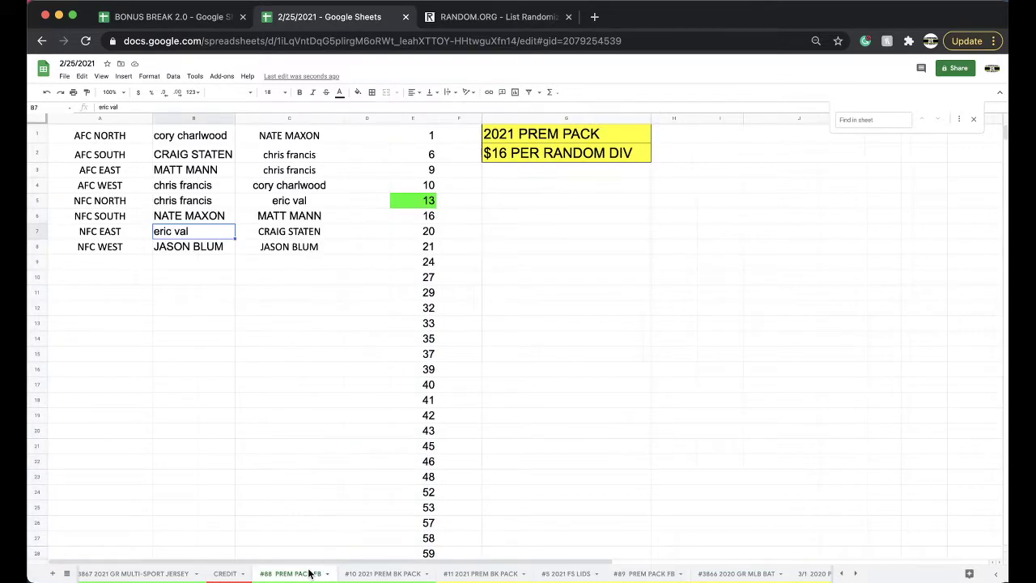